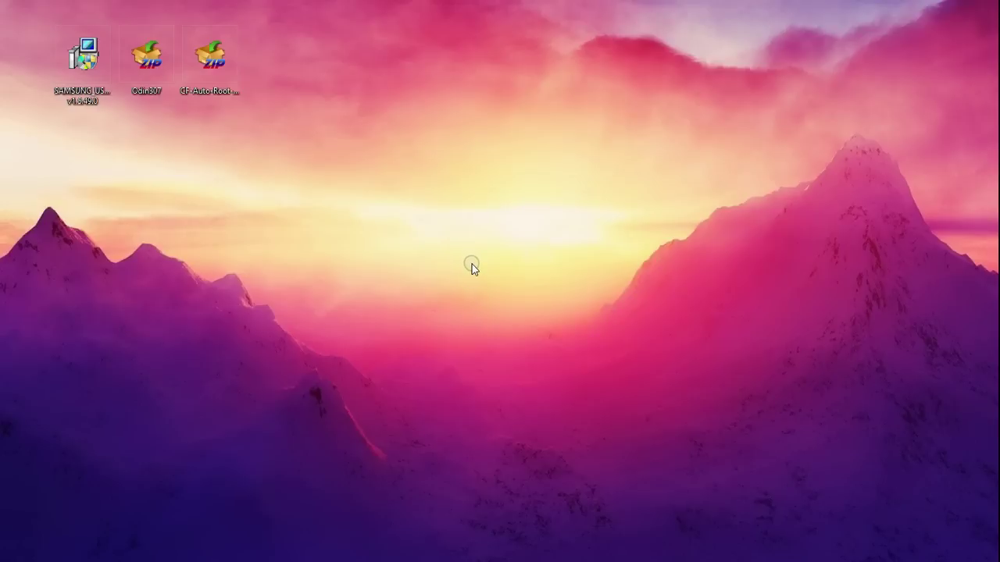
pyautogui.click(87, 92)
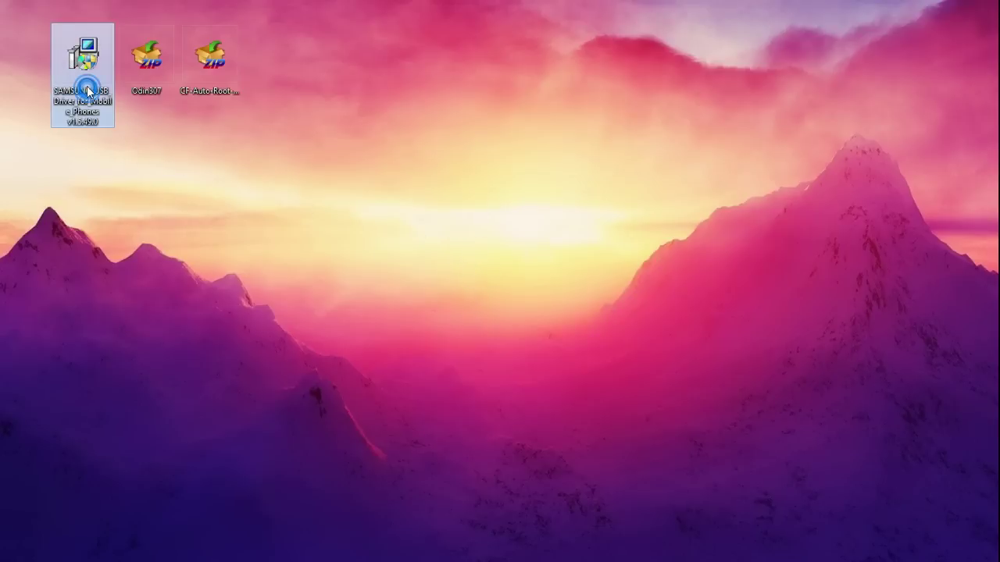
pyautogui.click(134, 85)
pyautogui.click(198, 65)
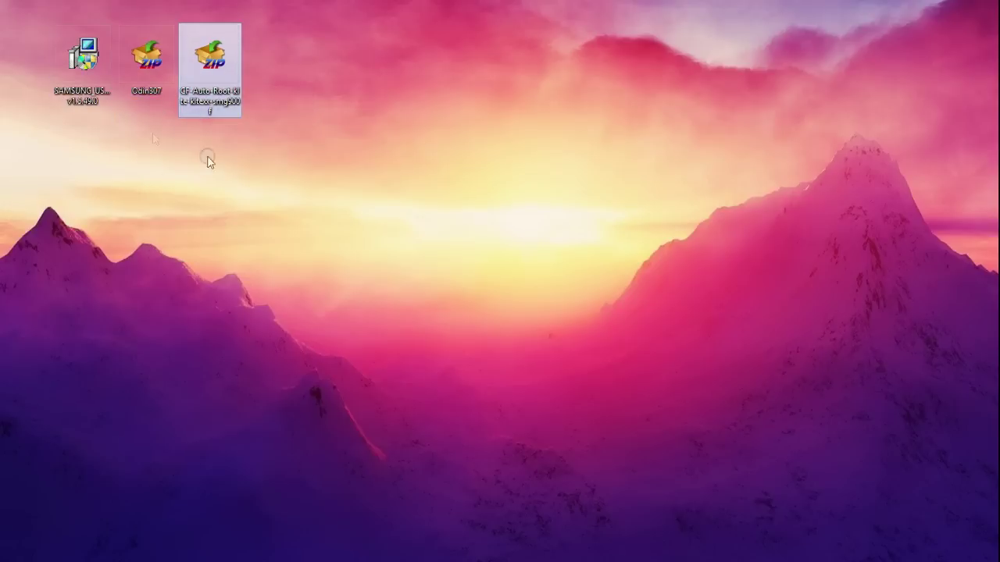
# Install the SAMSUNG USB Driver for Mobile Phones with French, France and the default install location, and close the finished wizard.
pyautogui.click(87, 85)
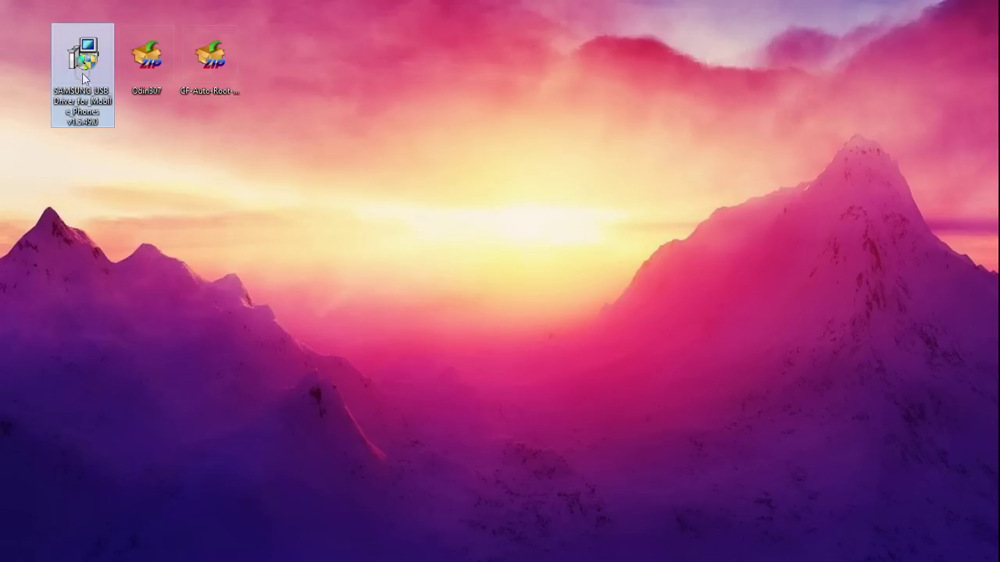
pyautogui.doubleClick(103, 100)
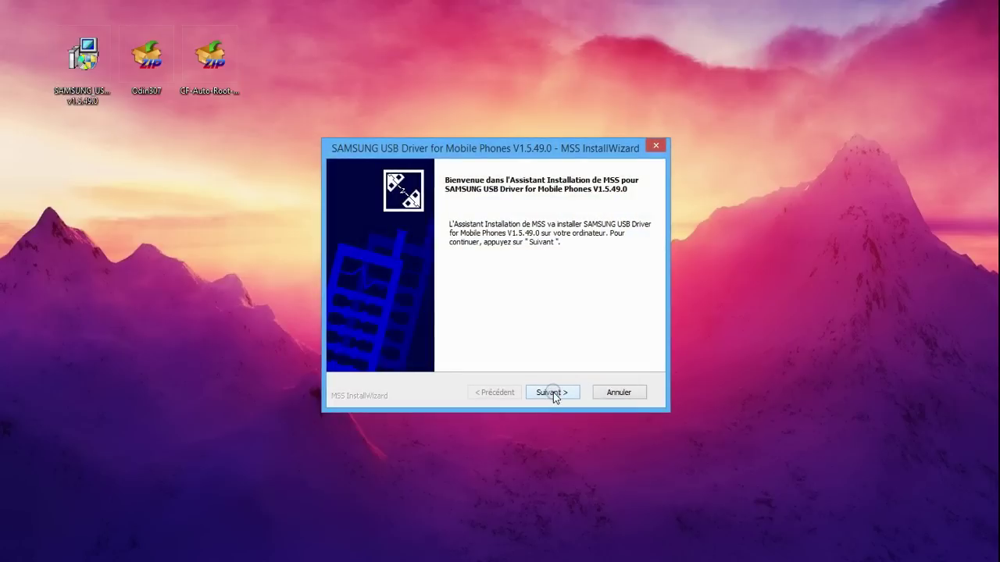
pyautogui.click(553, 393)
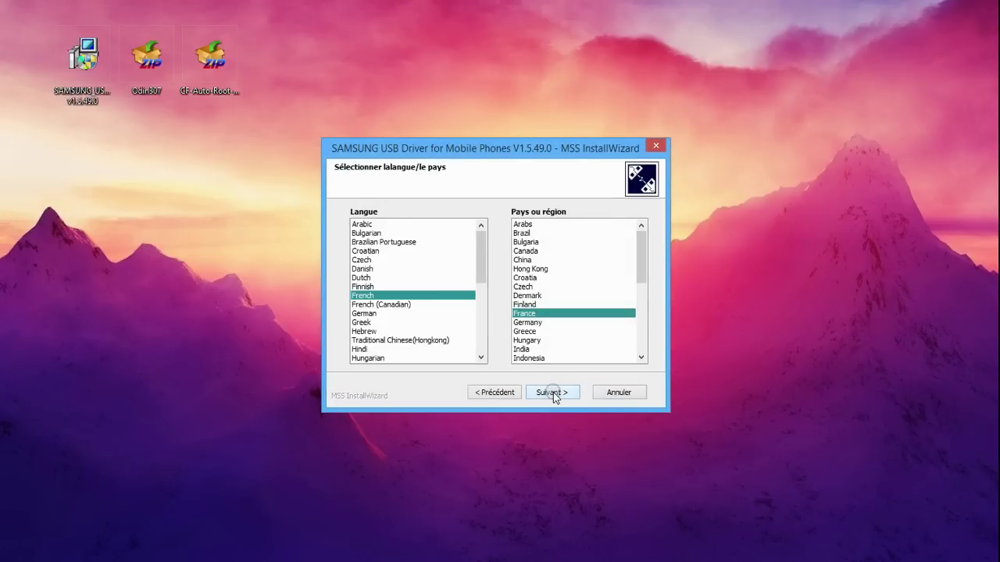
pyautogui.click(544, 393)
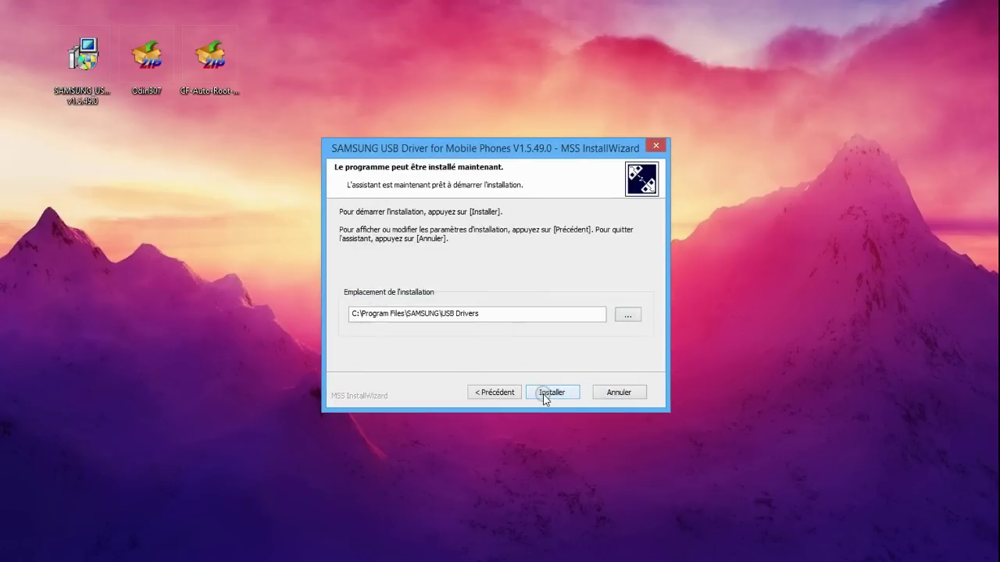
pyautogui.click(544, 395)
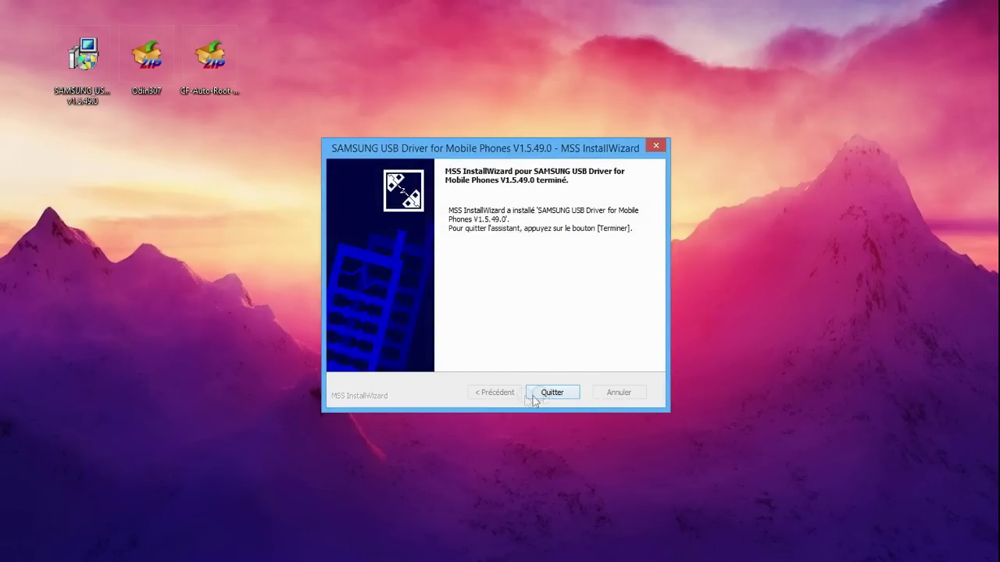
pyautogui.click(561, 393)
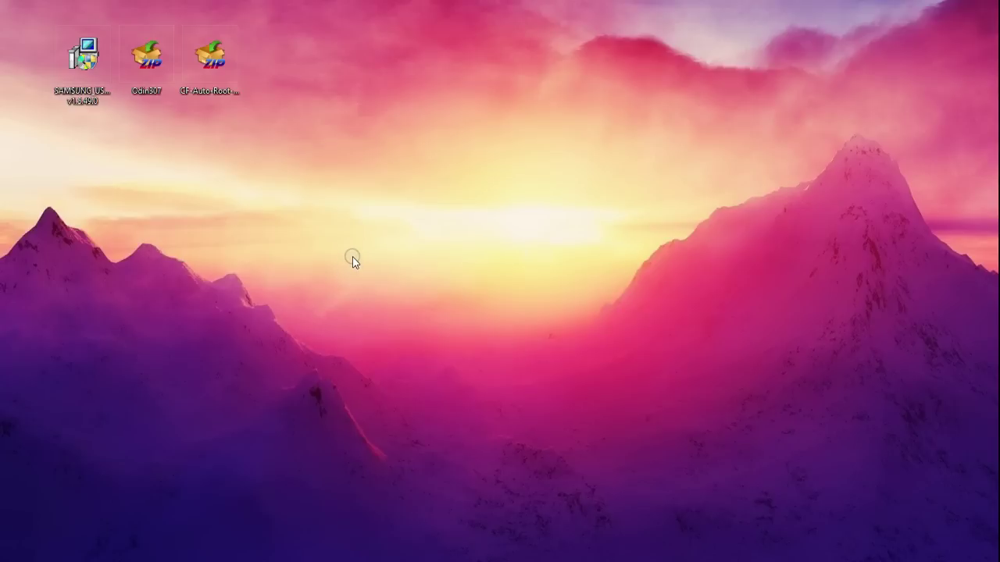
# Extract the Odin307 archive to the desktop and place the extracted folder apart from the downloaded files.
pyautogui.doubleClick(139, 65)
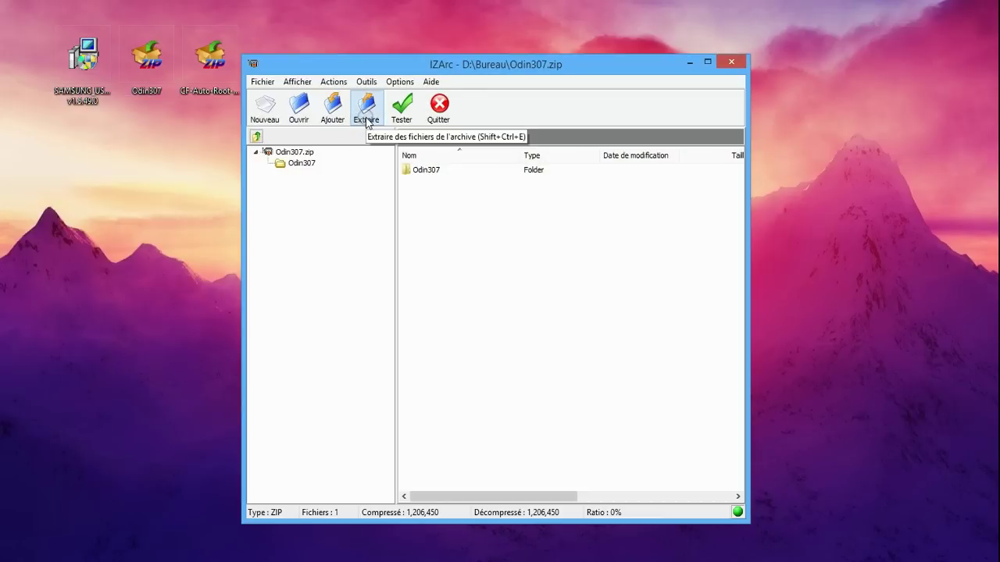
pyautogui.click(367, 113)
pyautogui.click(506, 383)
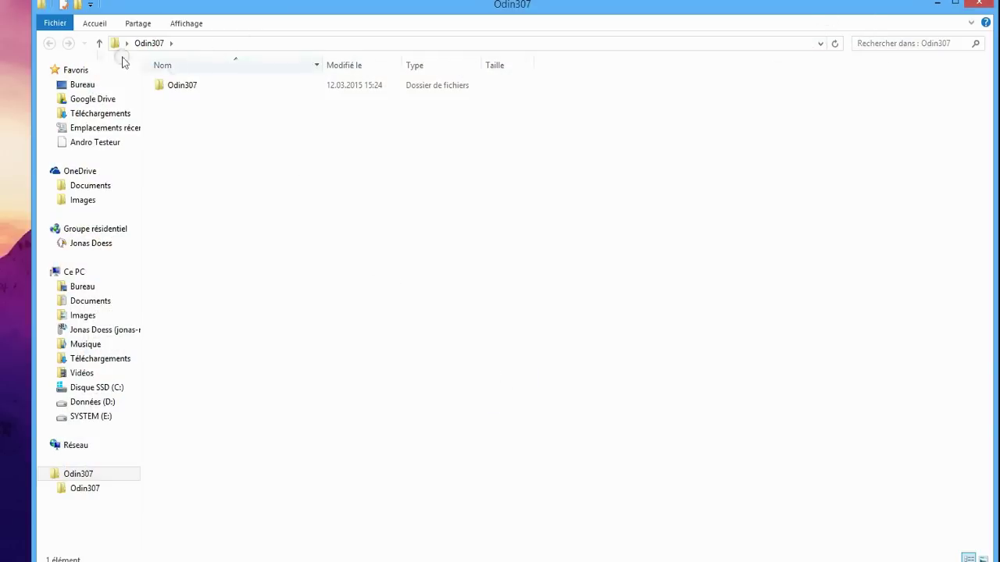
pyautogui.moveTo(144, 6); pyautogui.dragTo(196, 67)
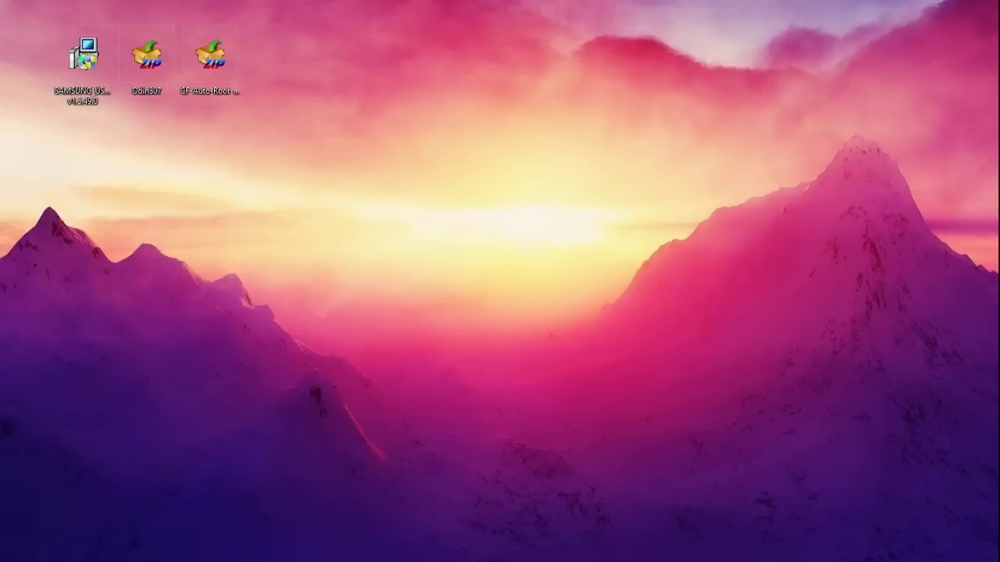
pyautogui.moveTo(223, 94); pyautogui.dragTo(343, 95)
pyautogui.doubleClick(310, 79)
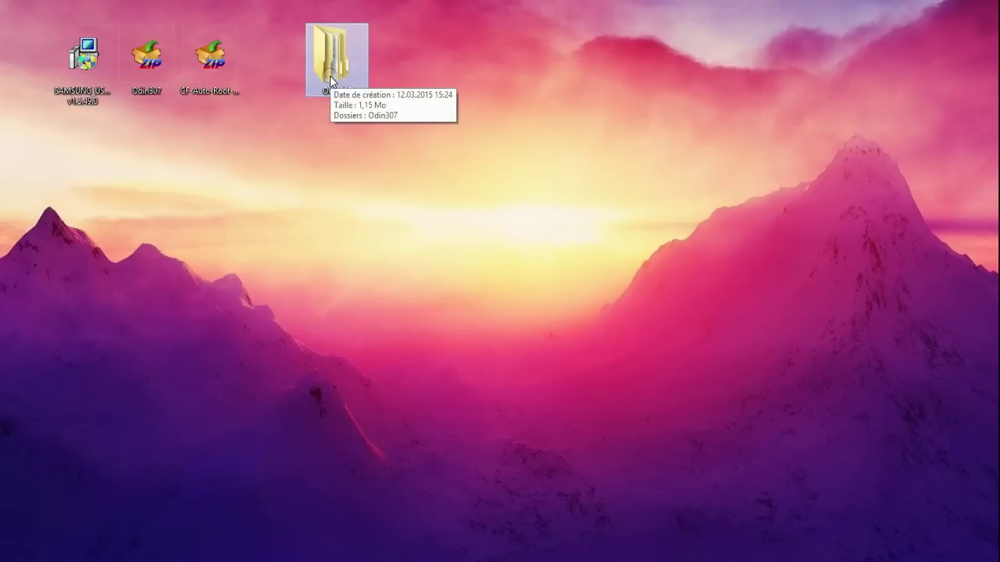
# Extract the CF-Auto-Root-klte-kltexx-smg900f archive to the desktop and place its folder beside the Odin307 folder.
pyautogui.click(213, 71)
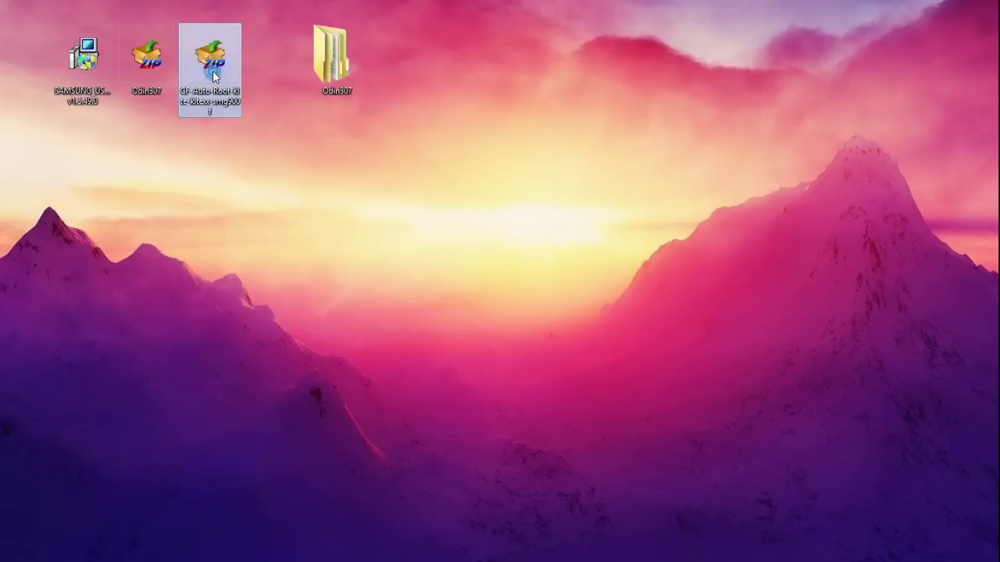
pyautogui.doubleClick(215, 75)
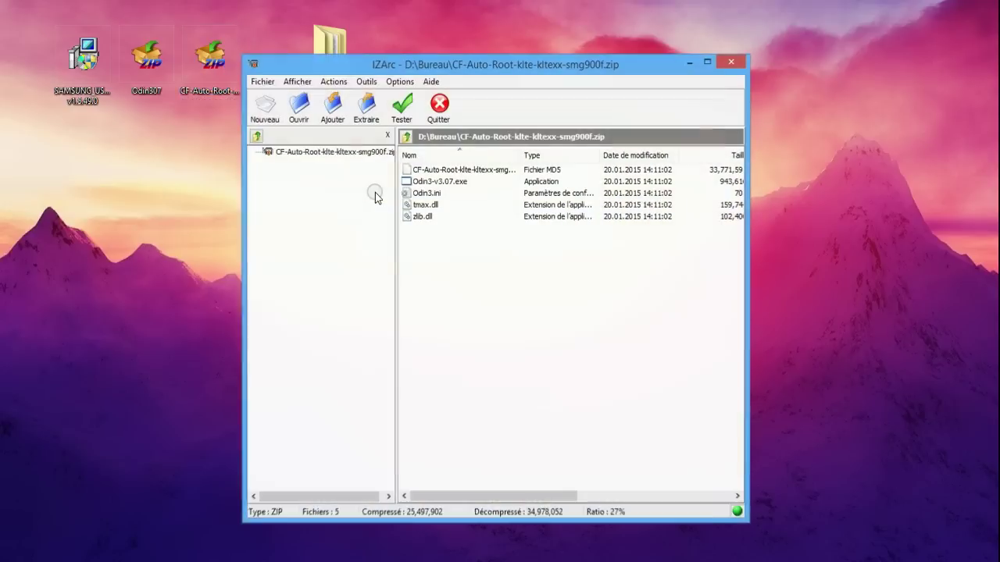
pyautogui.click(365, 113)
pyautogui.click(493, 379)
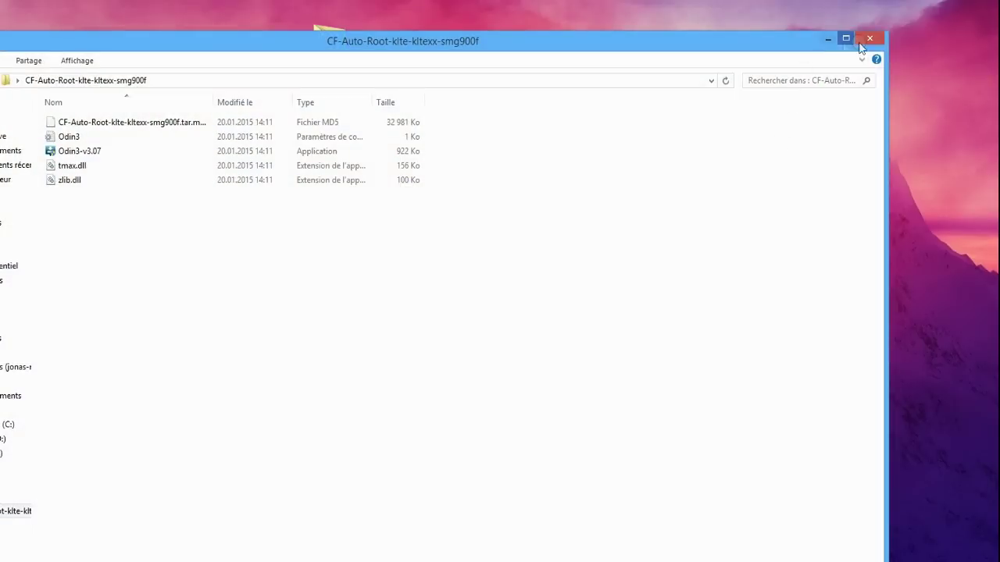
pyautogui.click(855, 38)
pyautogui.moveTo(350, 136); pyautogui.dragTo(400, 62)
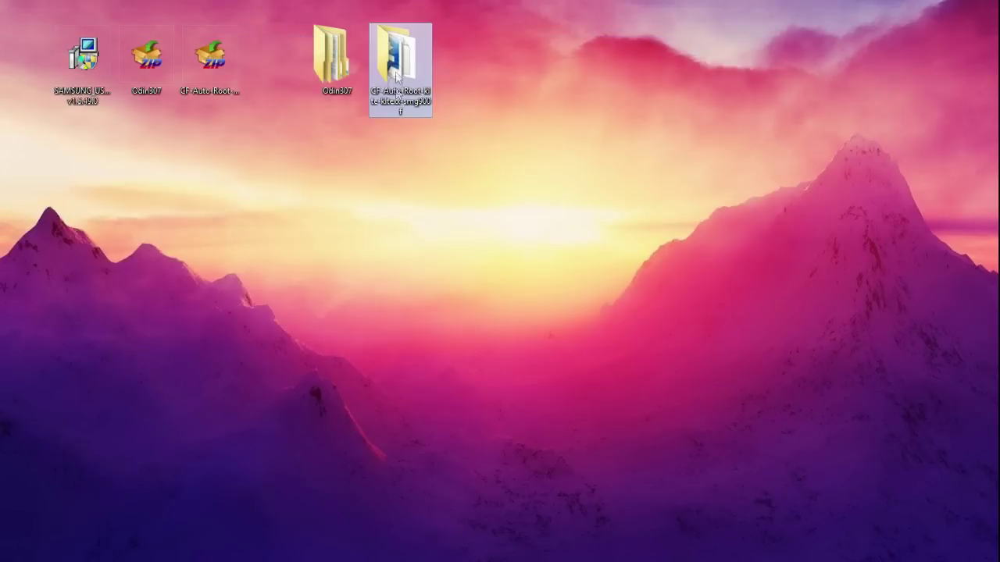
pyautogui.click(393, 131)
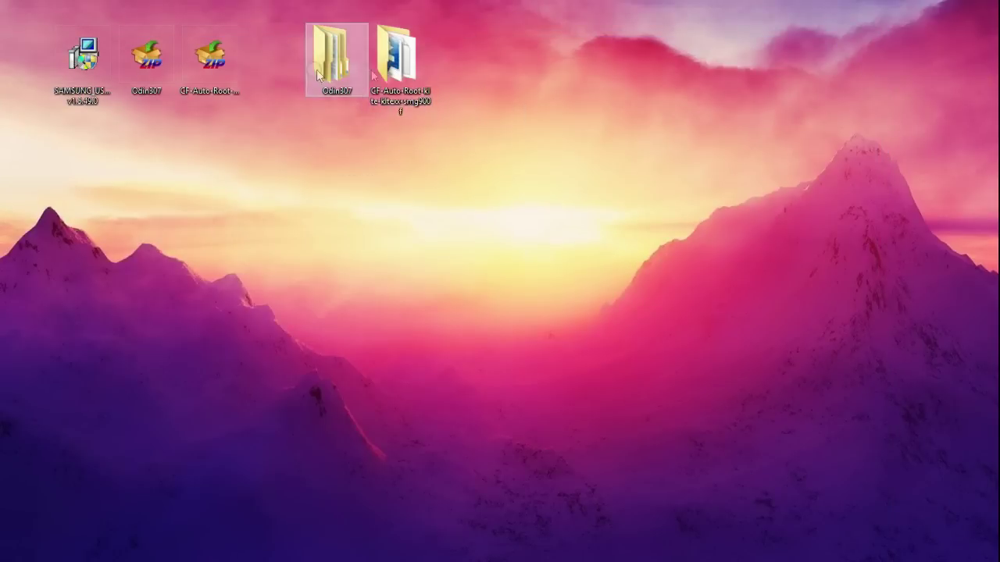
# Examine the full file name of the .tar.md5 file in the extracted CF-Auto-Root folder, and return to the desktop.
pyautogui.doubleClick(398, 58)
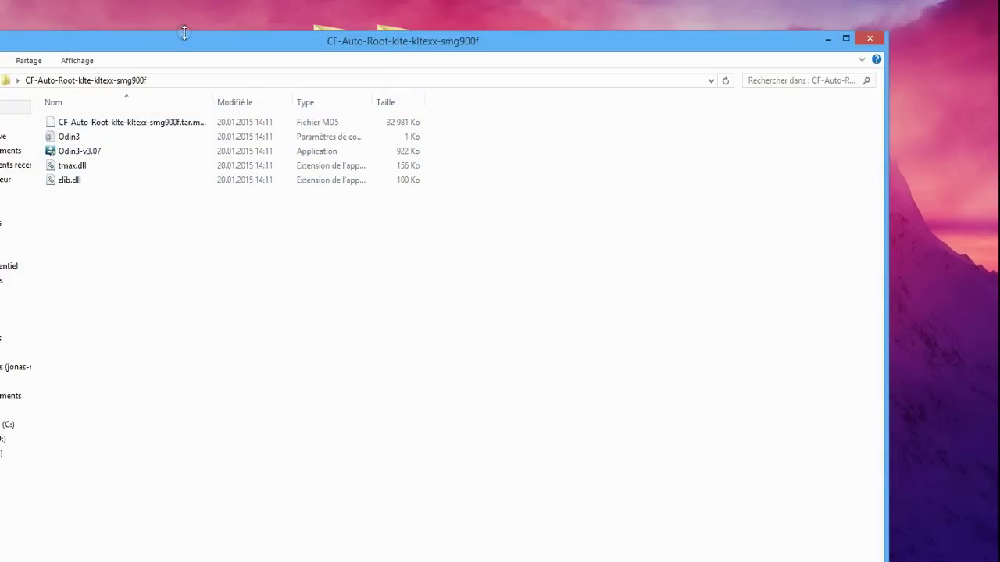
pyautogui.moveTo(184, 32); pyautogui.dragTo(342, 34)
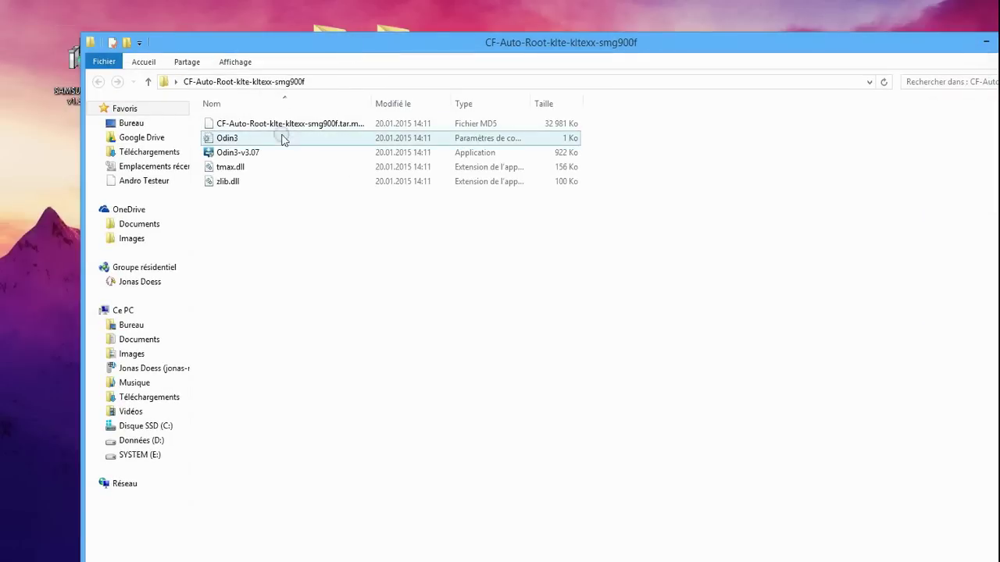
pyautogui.click(269, 131)
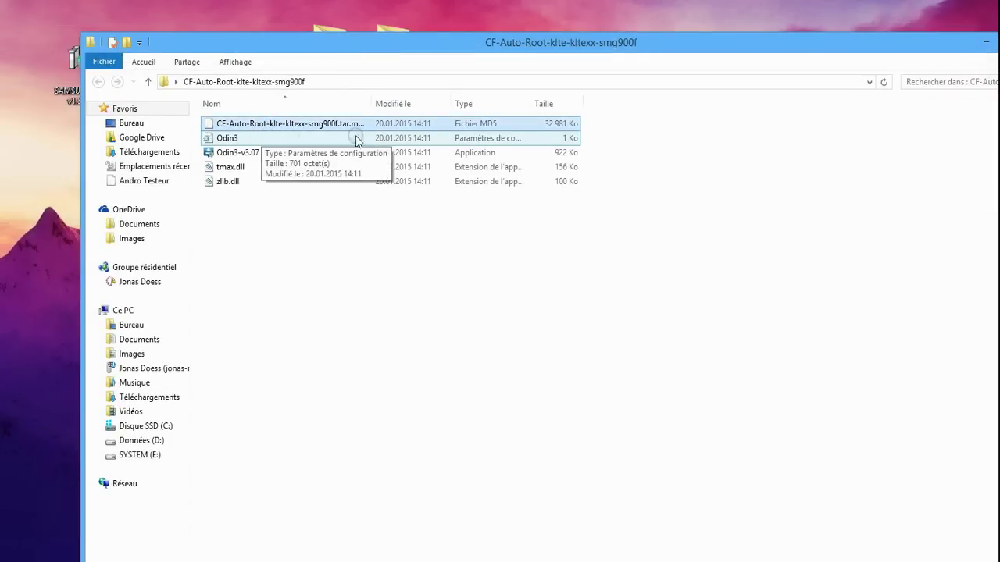
pyautogui.click(378, 104)
pyautogui.doubleClick(374, 104)
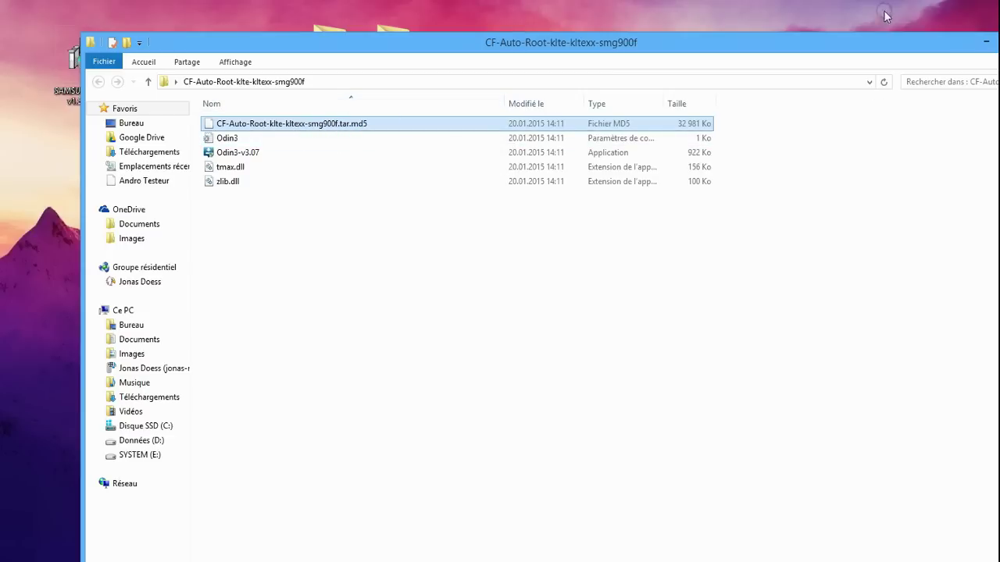
pyautogui.press('super+d')
# Run the Odin3 v3.07 application from the nested Odin307 folder as administrator.
pyautogui.moveTo(473, 123); pyautogui.dragTo(347, 86)
pyautogui.doubleClick(344, 84)
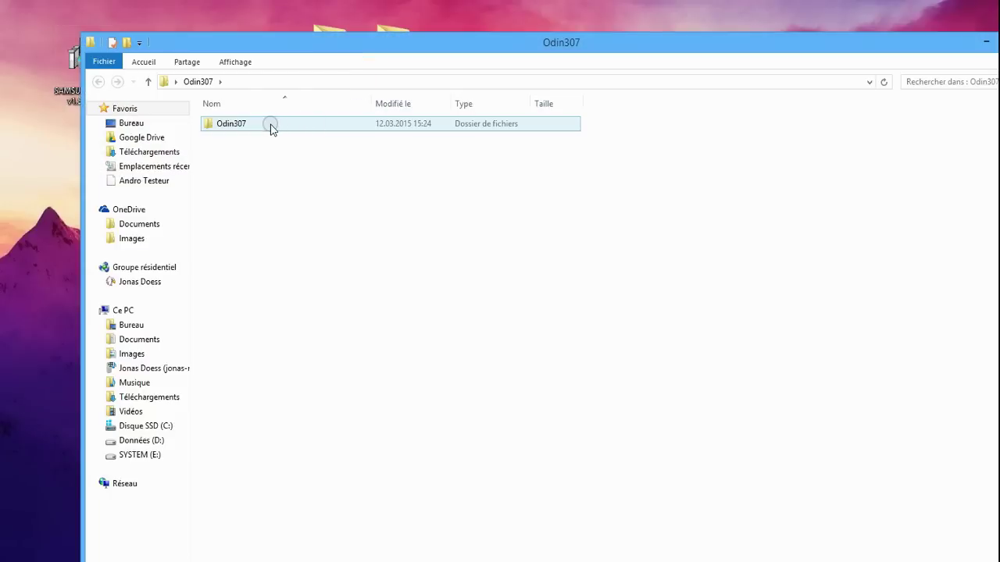
pyautogui.doubleClick(270, 125)
pyautogui.click(223, 125)
pyautogui.rightClick(223, 125)
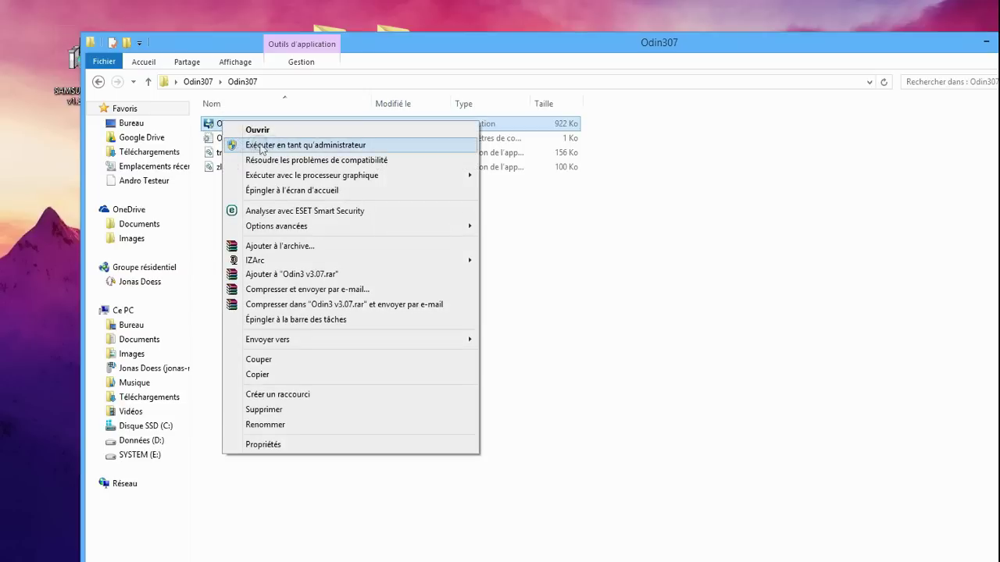
pyautogui.click(307, 149)
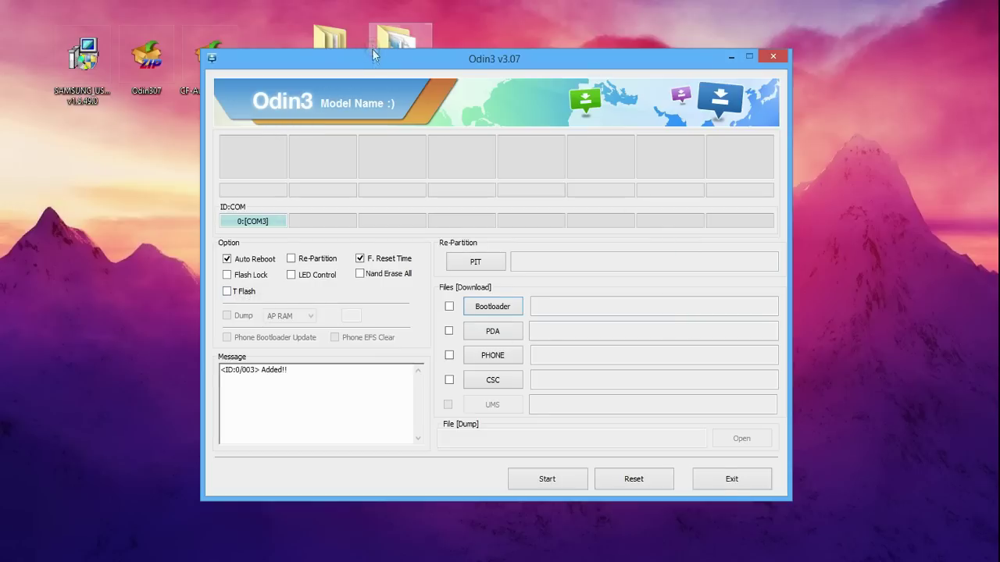
# Load CF-Auto-Root-klte-kltexx-smg900f.tar.md5 from the CF-Auto-Root folder on the desktop as Odin's PDA file.
pyautogui.moveTo(372, 52); pyautogui.dragTo(378, 109)
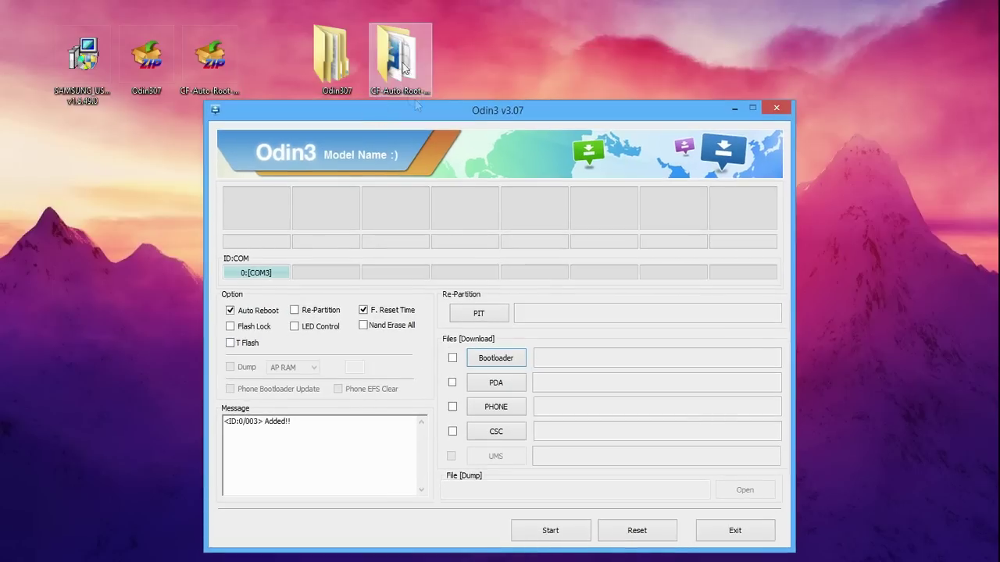
pyautogui.click(512, 384)
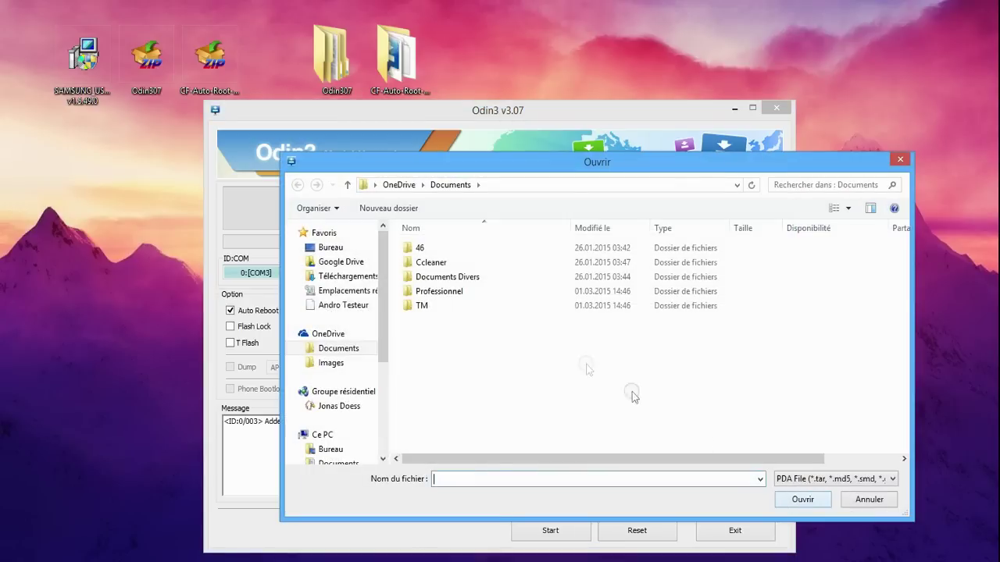
pyautogui.click(328, 248)
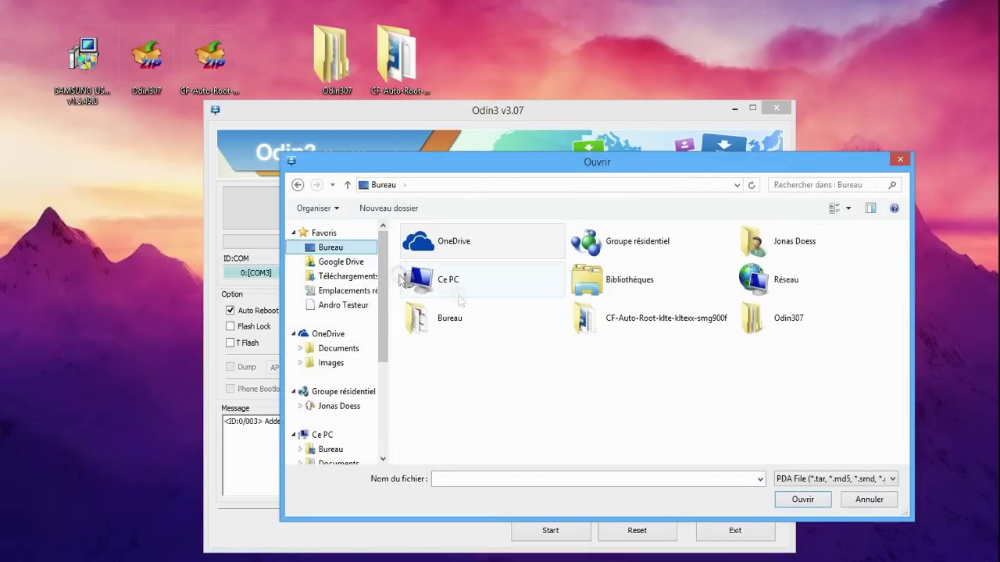
pyautogui.doubleClick(677, 325)
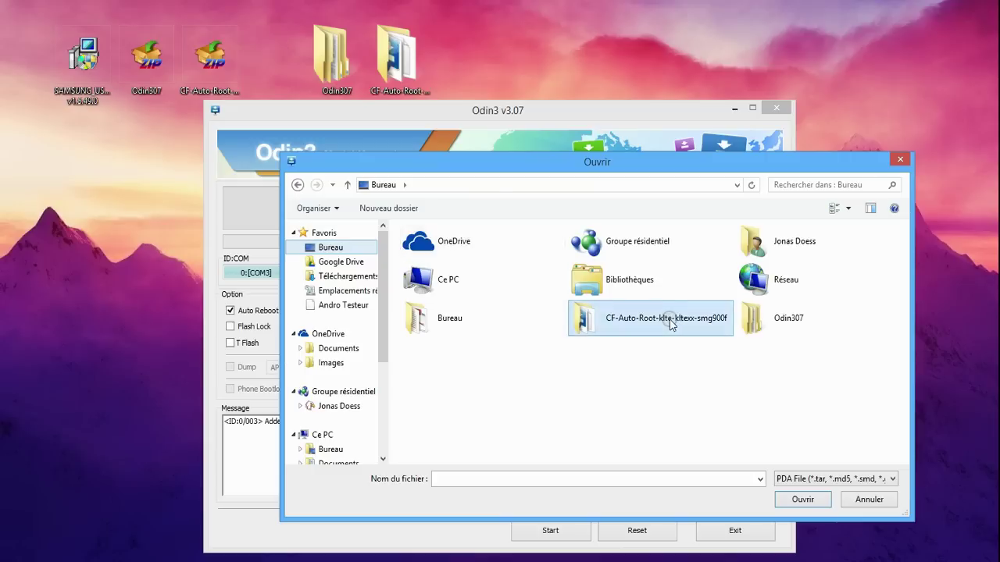
pyautogui.moveTo(571, 233); pyautogui.dragTo(681, 231)
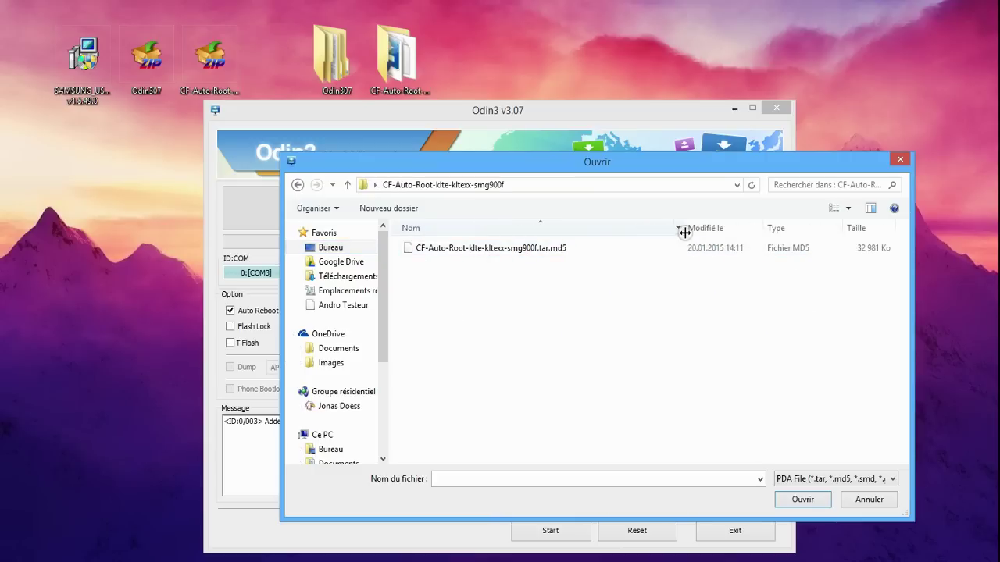
pyautogui.doubleClick(460, 248)
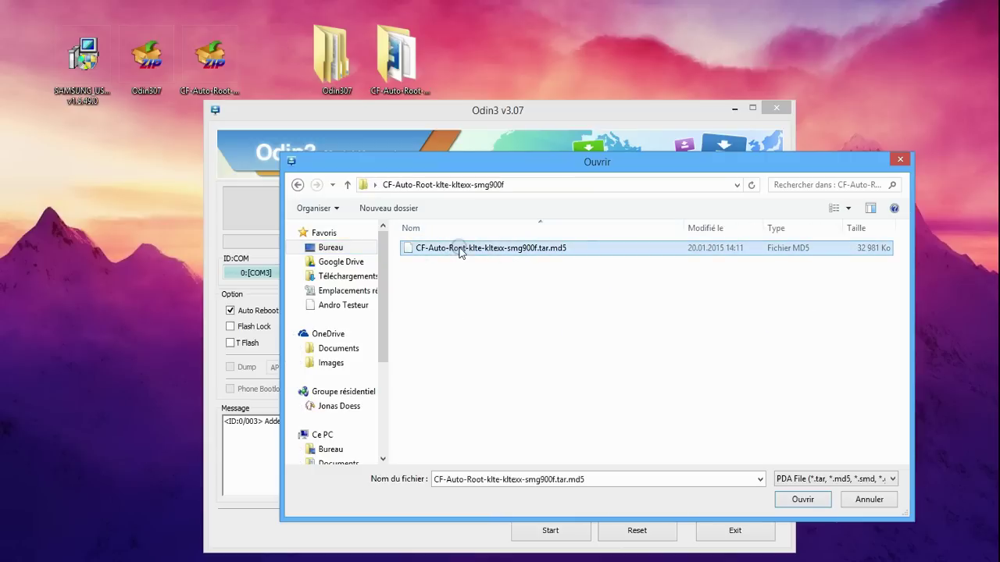